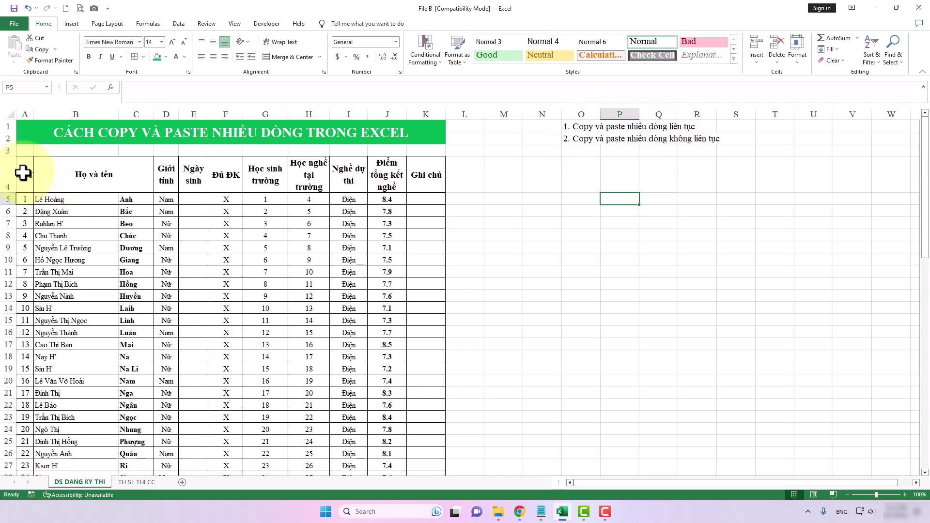
drag(21, 173, 428, 299)
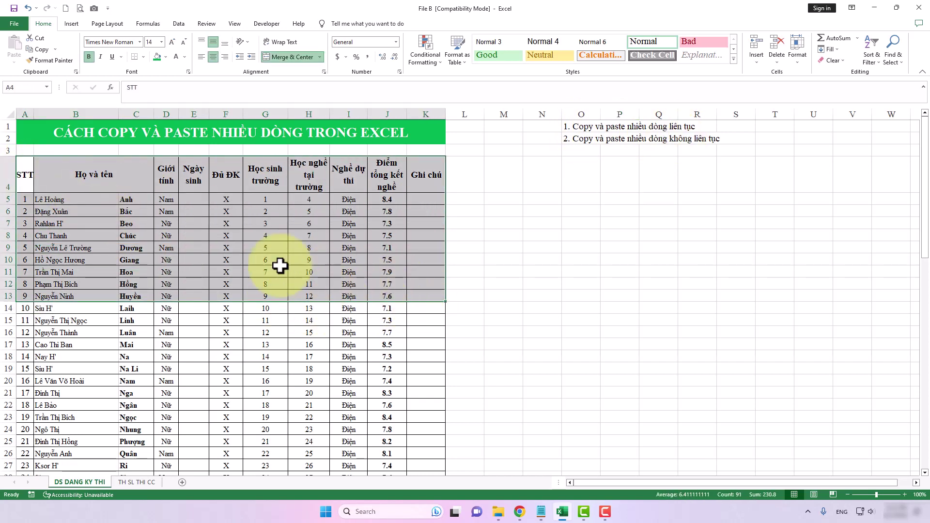
click(187, 235)
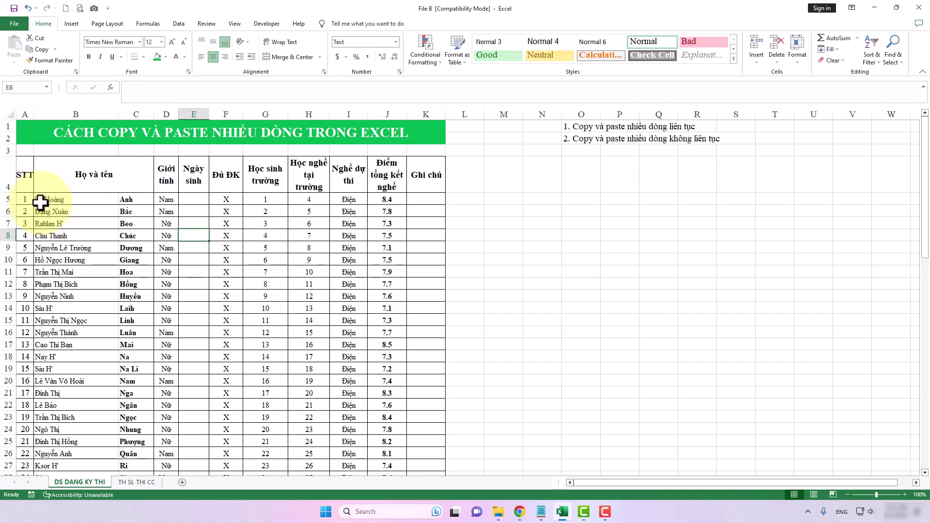
click(23, 196)
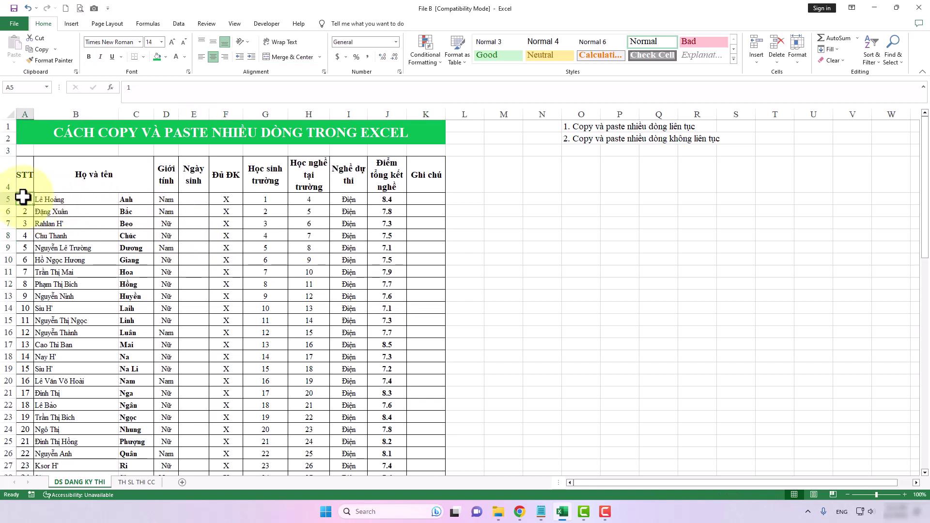
click(35, 246)
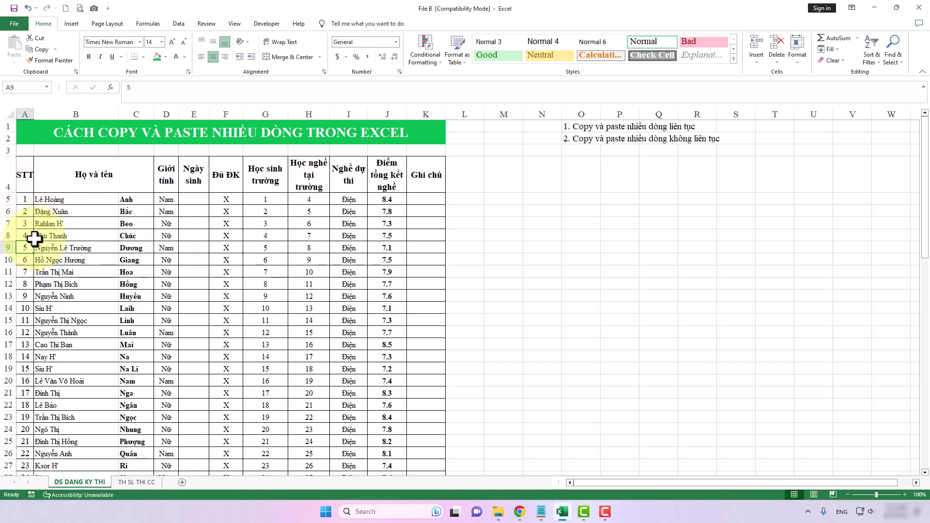
Step: Copy the entire rows 5 through 9 and paste them directly below the table, starting at cell A69
click(5, 199)
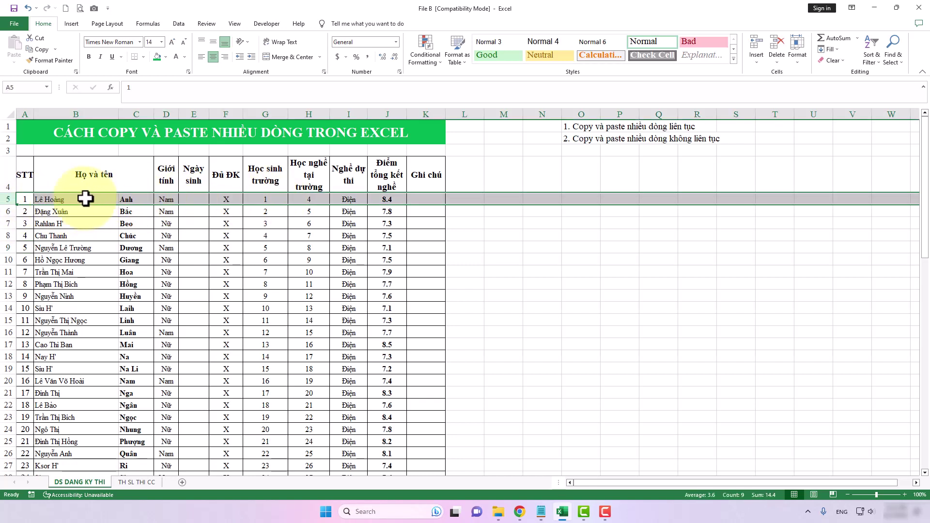
key(shift)
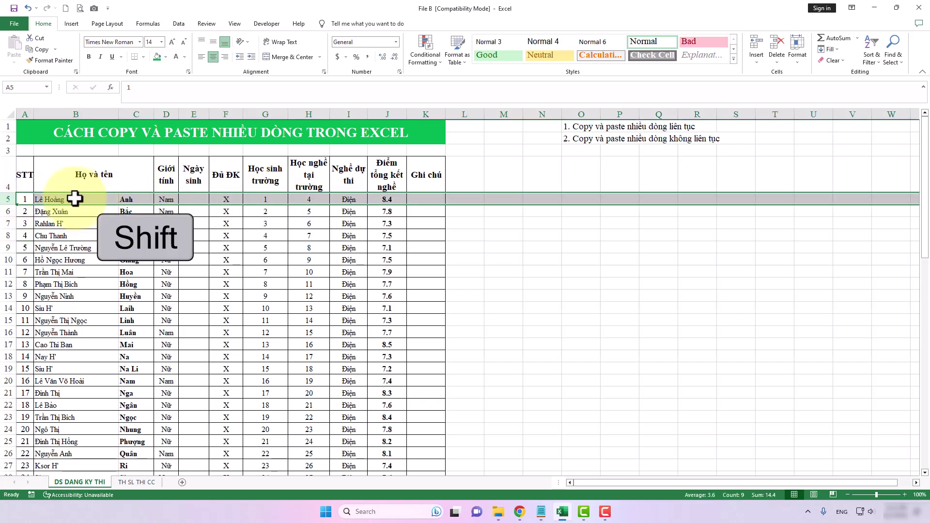
shift+click(6, 249)
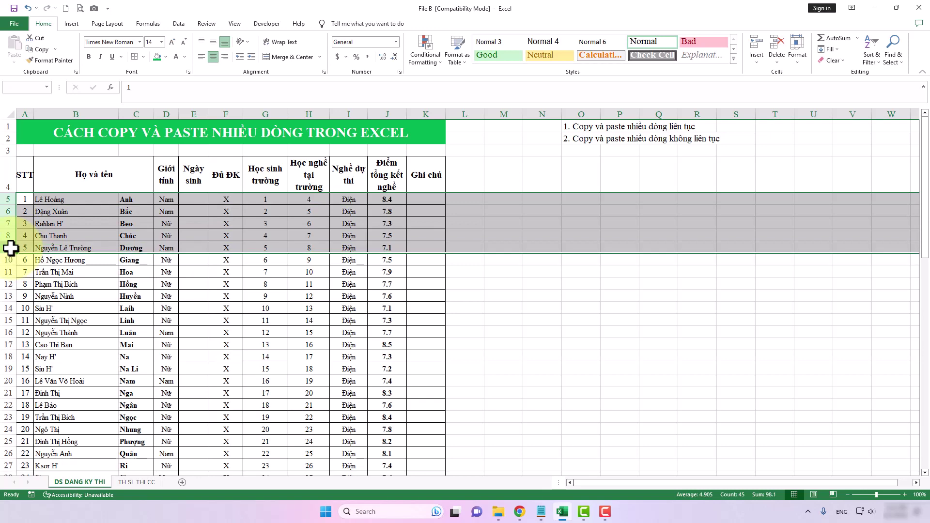
key(ctrl+c)
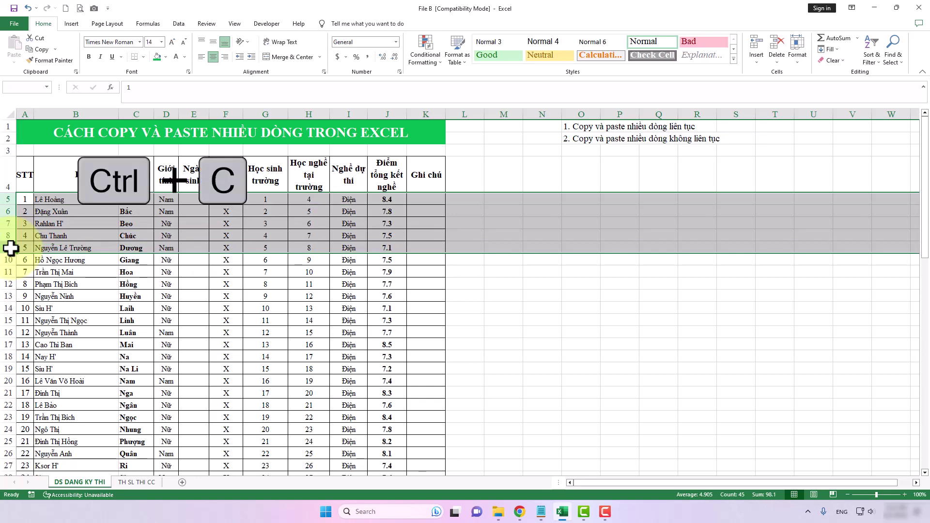
scroll(99, 227, down, 8)
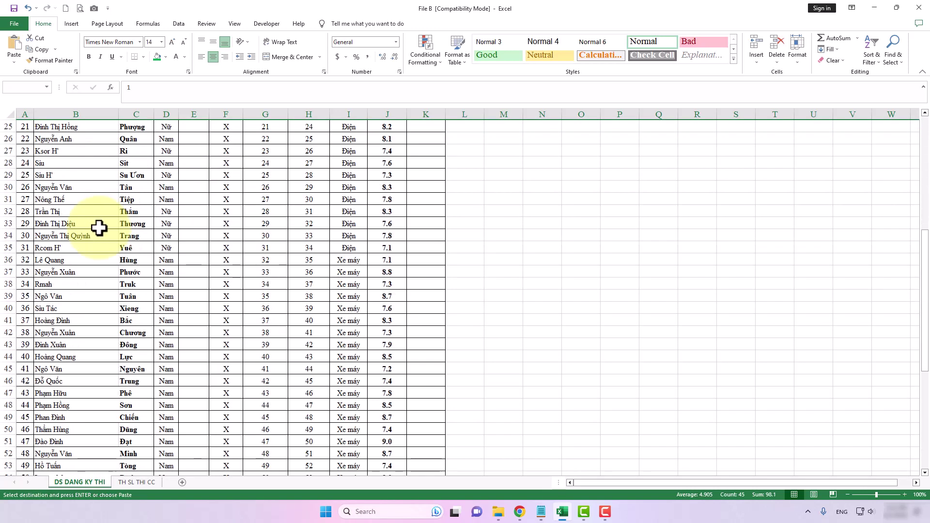
scroll(99, 227, down, 12)
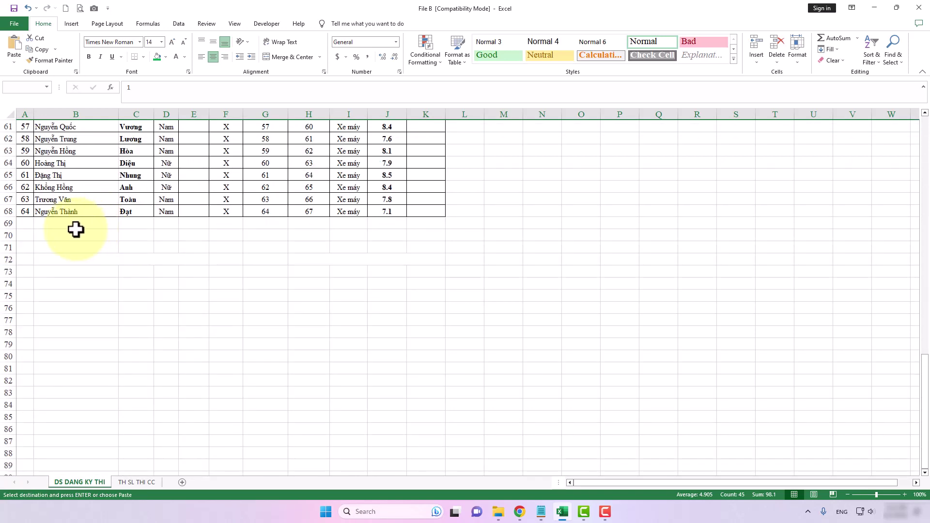
click(25, 224)
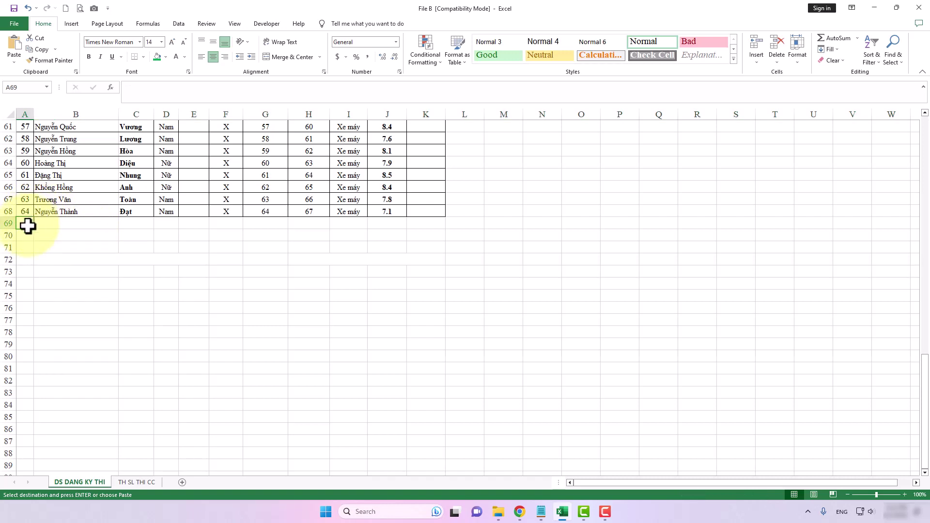
key(ctrl+v)
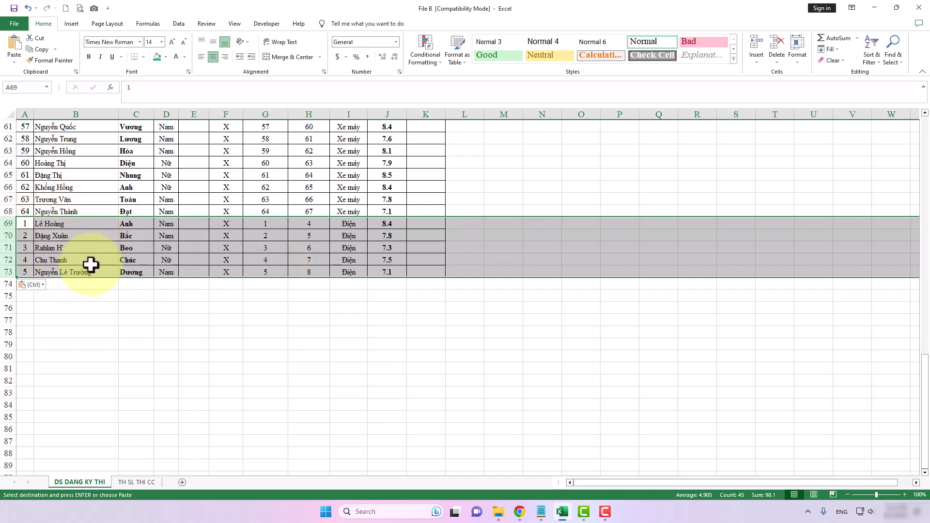
Step: Undo the paste of the five rows at row 69 and return to the beginning of the table
click(27, 8)
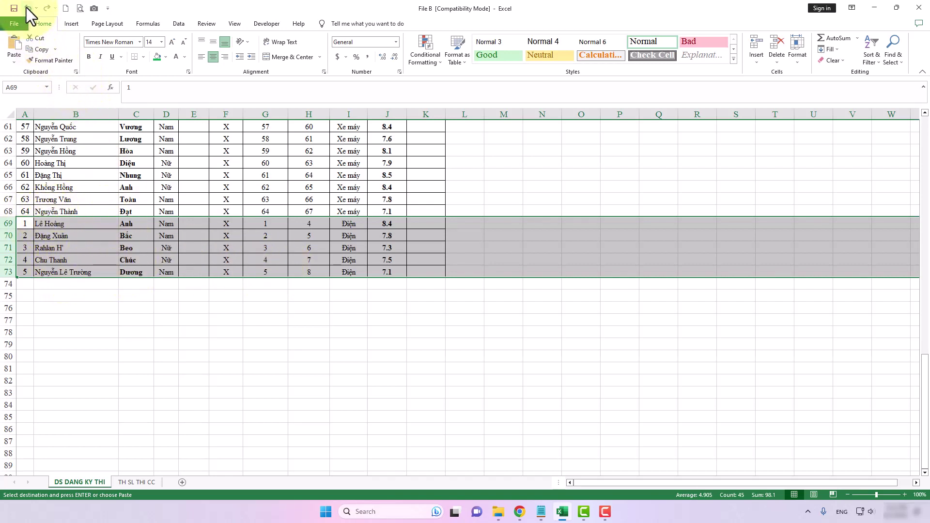
scroll(137, 203, up, 20)
click(121, 232)
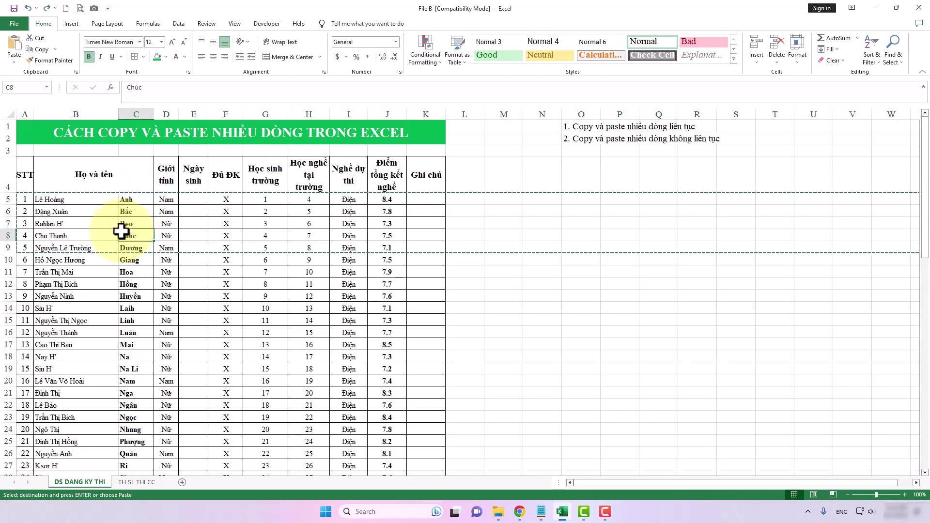
Step: Copy rows 5 through 9 again and paste them with the standard Paste option at cell A69
click(9, 200)
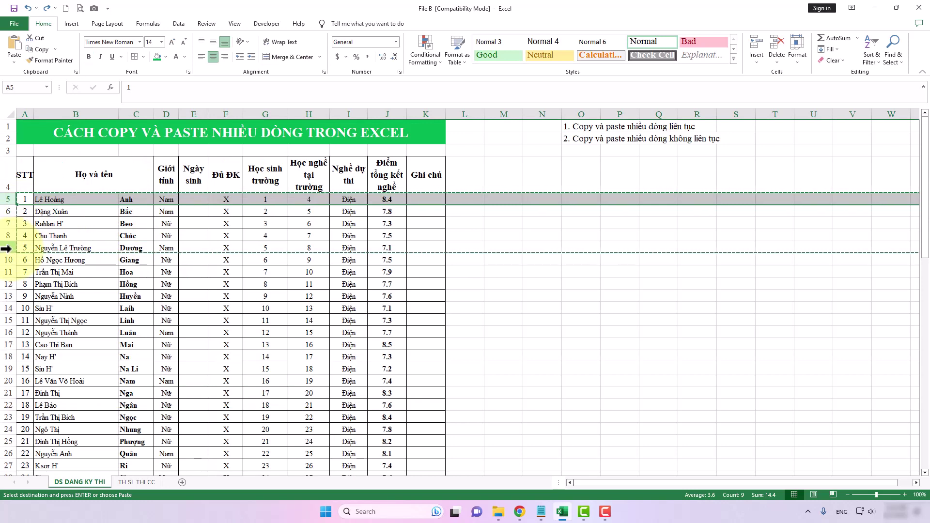
shift+click(6, 248)
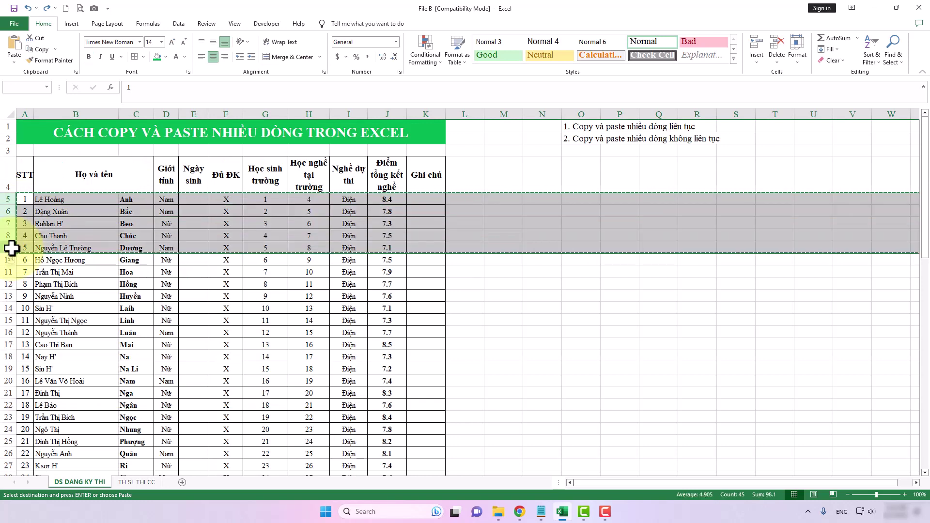
right_click(79, 200)
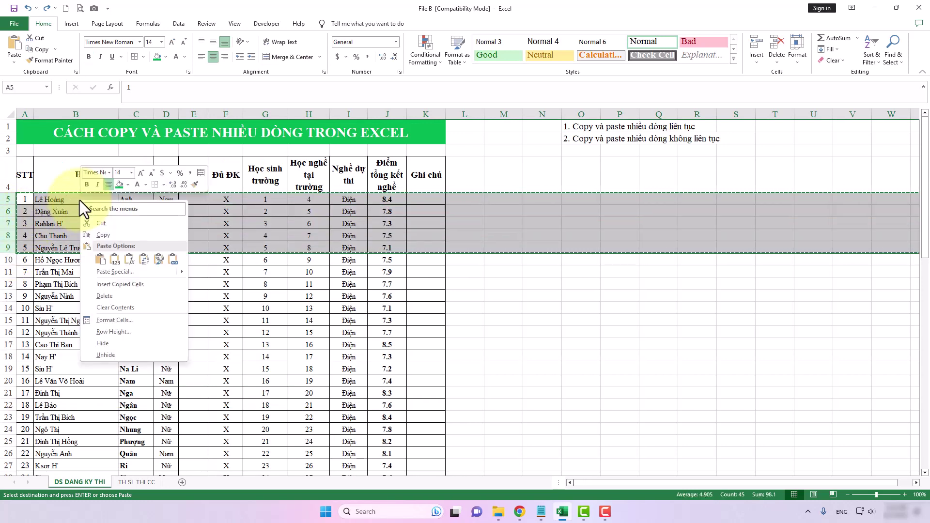
click(100, 234)
scroll(78, 334, down, 10)
scroll(82, 337, down, 8)
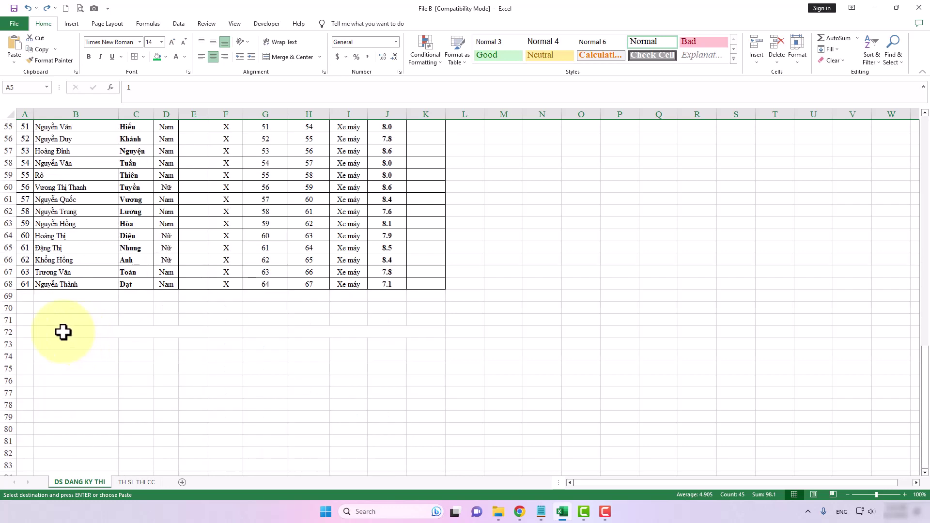
click(23, 296)
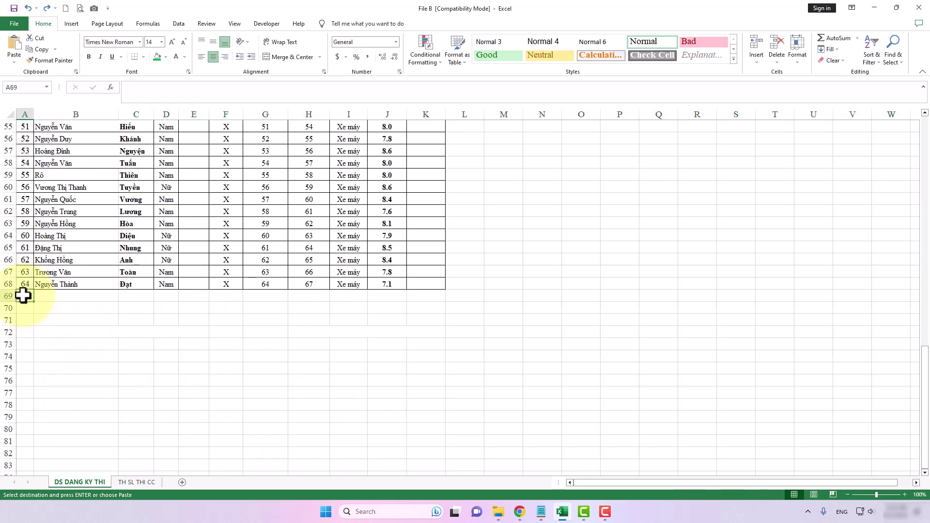
right_click(22, 295)
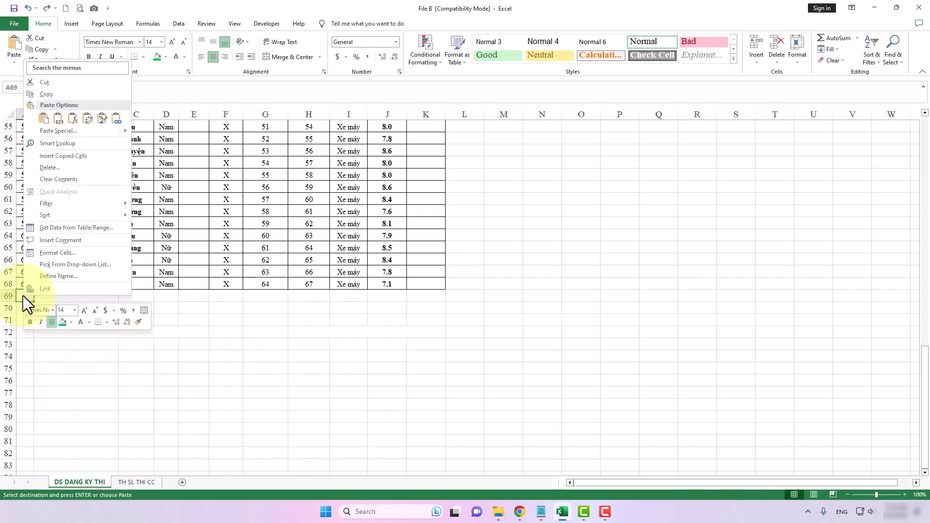
click(43, 118)
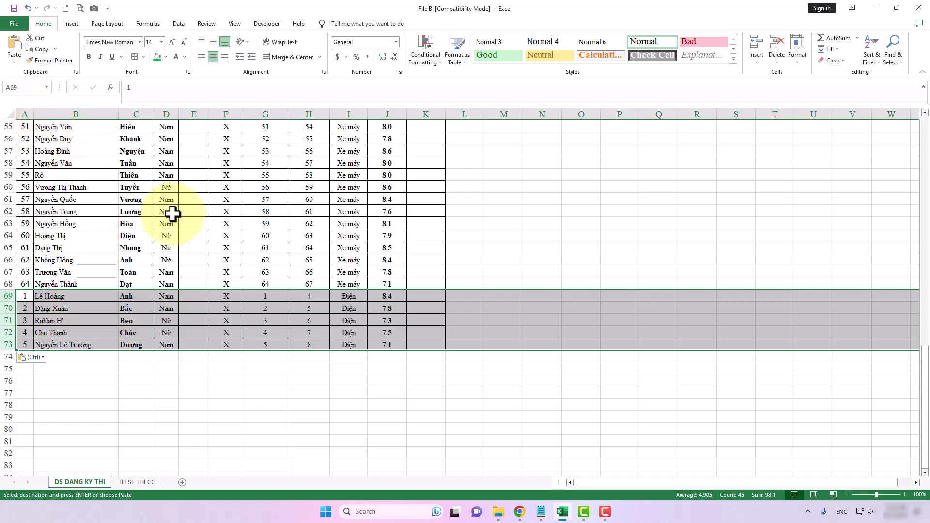
Step: Undo the repeated paste below the table and return to its first rows
click(28, 8)
scroll(312, 232, up, 10)
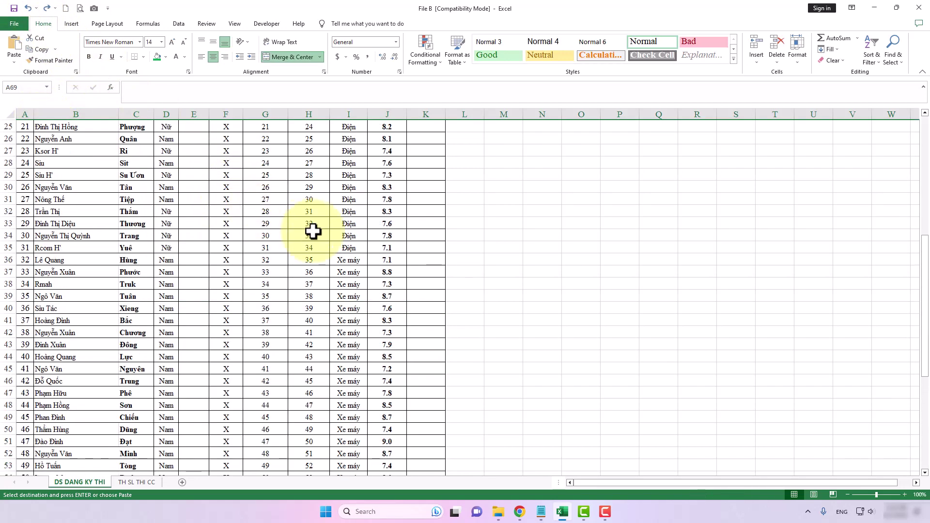
scroll(313, 232, up, 8)
click(270, 234)
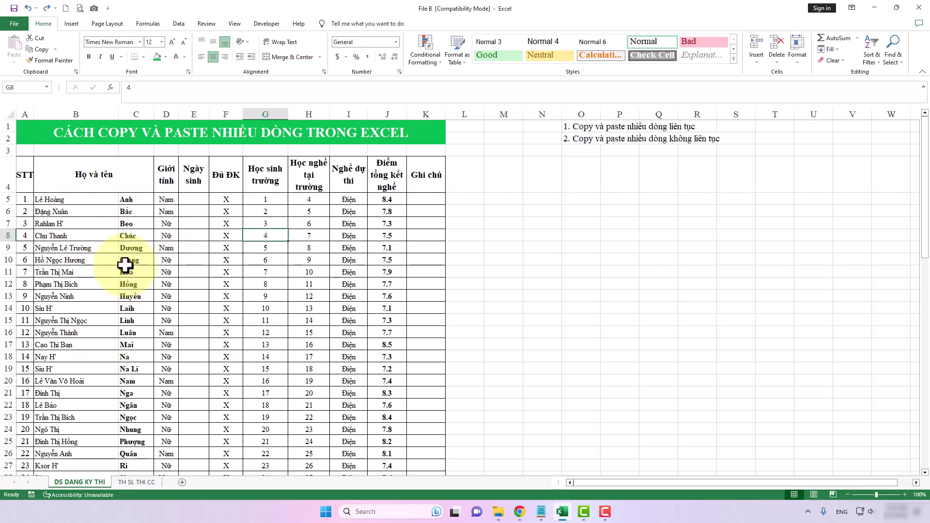
Step: Select the contiguous rows 5 through 12 and clear the selection again
click(4, 199)
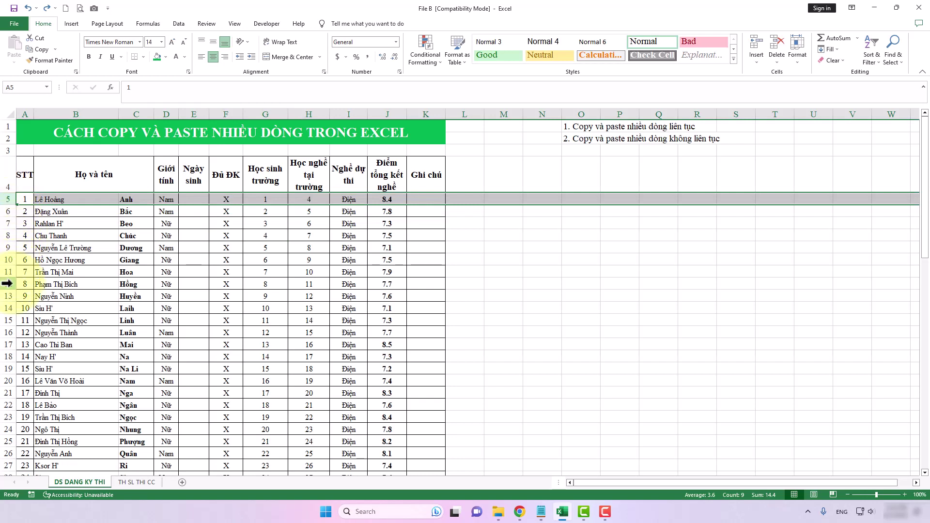
shift+click(7, 285)
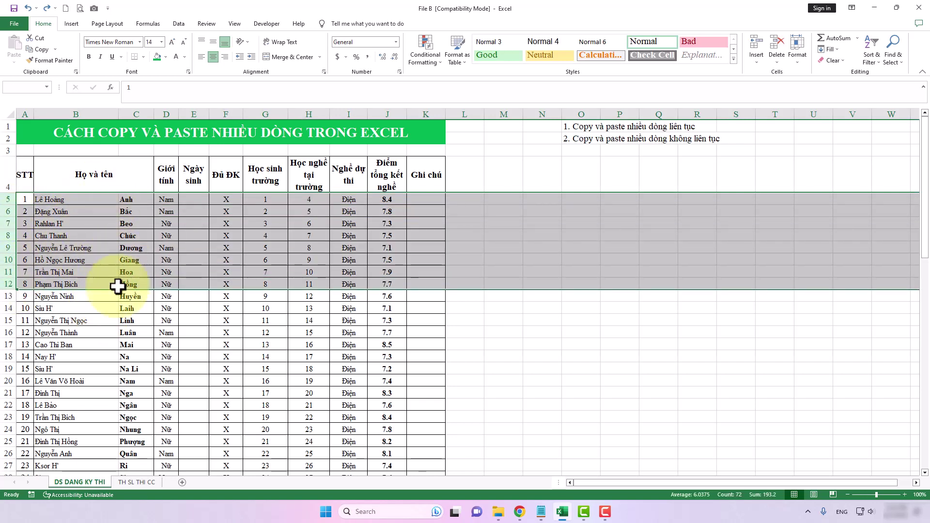
click(104, 296)
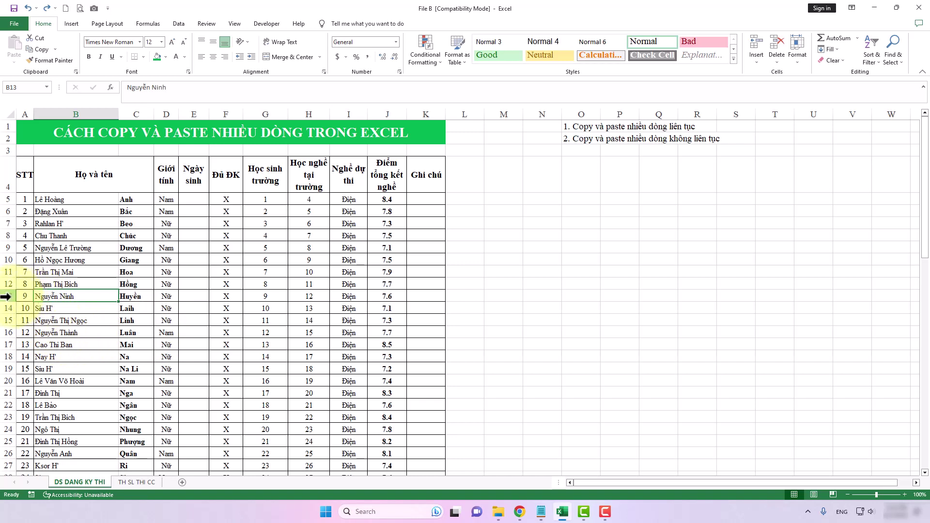
Step: Copy rows 13 through 16 and paste them below the table, starting at cell A69
click(6, 297)
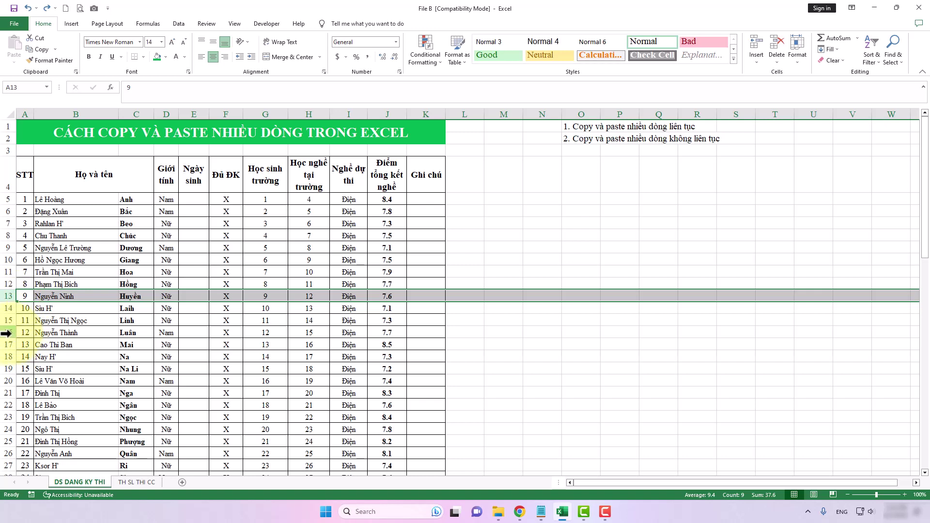
shift+click(6, 333)
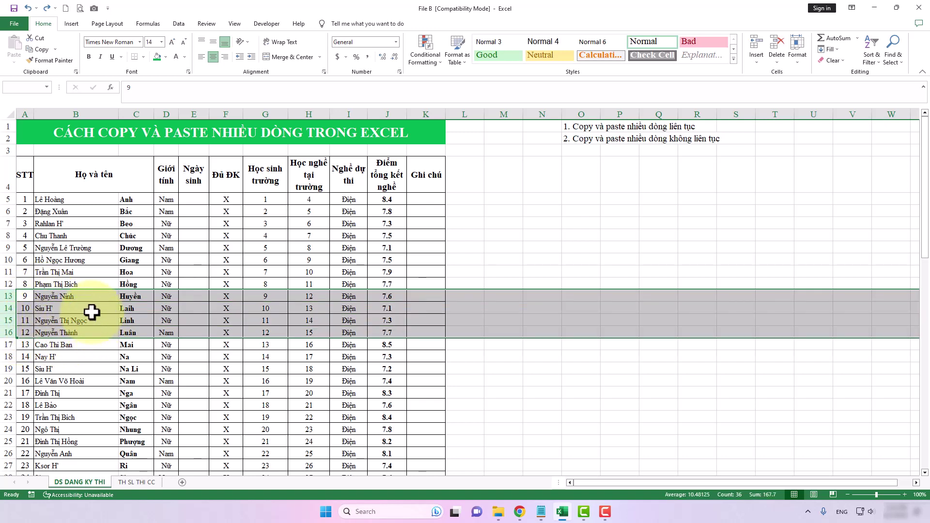
key(ctrl+c)
scroll(90, 315, down, 16)
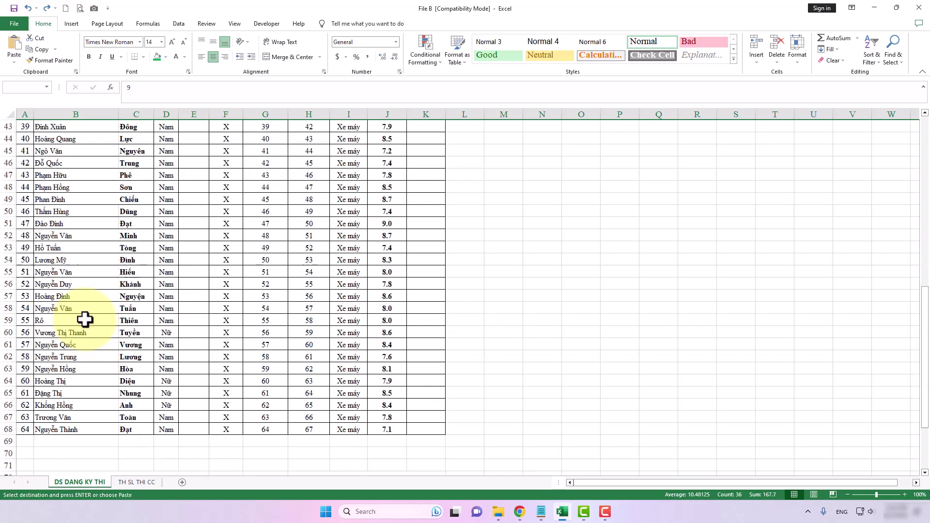
click(25, 369)
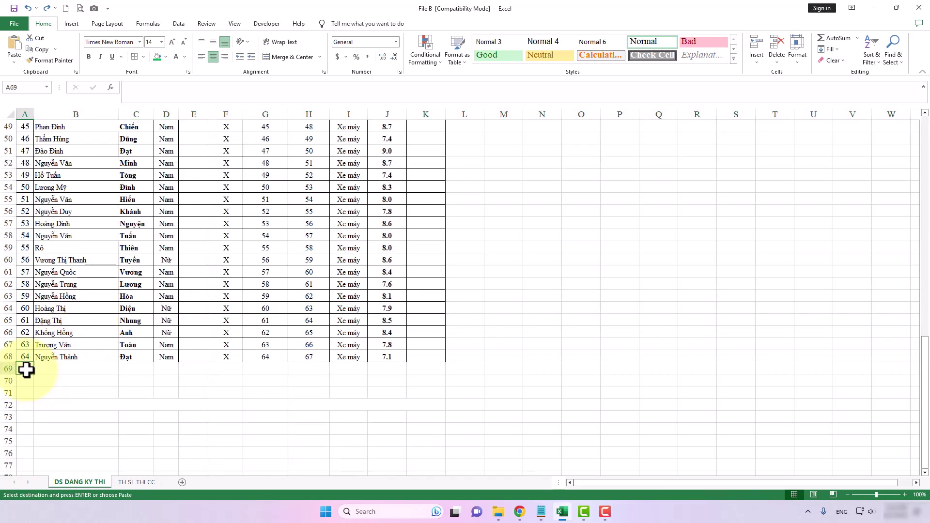
key(ctrl+v)
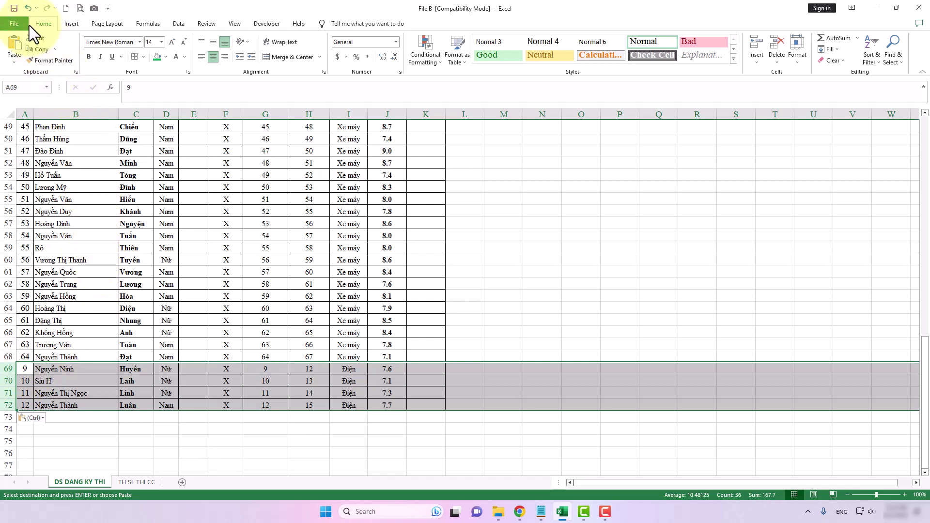
Step: Undo the paste of the four rows below the table and return to the beginning of the sheet
click(28, 8)
scroll(519, 276, up, 16)
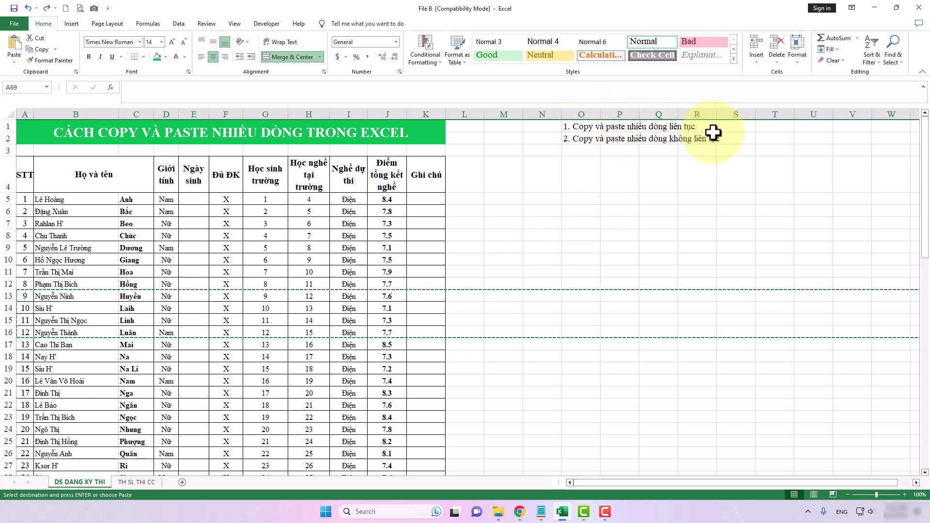
click(581, 140)
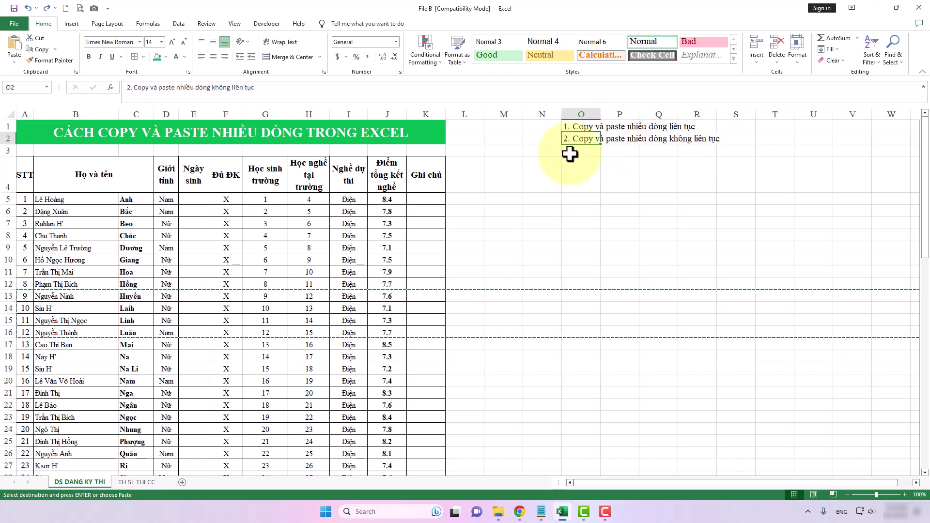
click(131, 222)
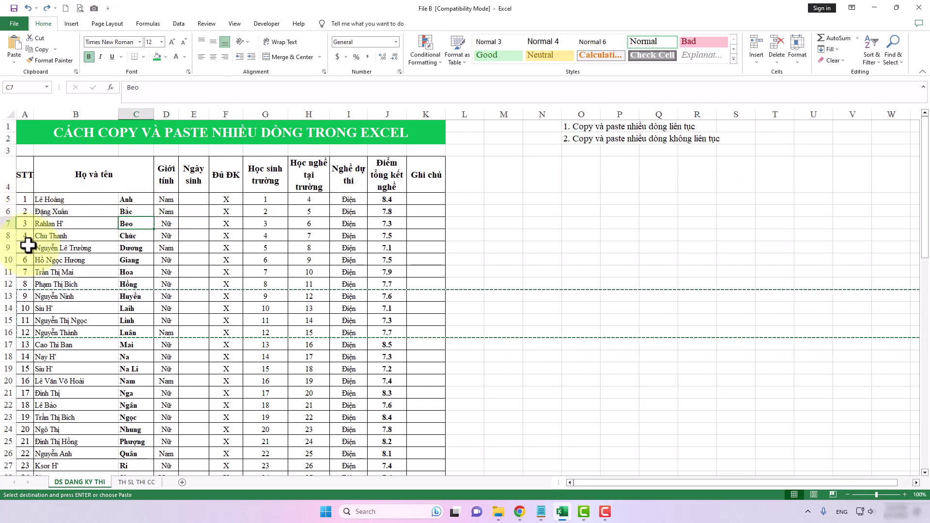
Step: Copy the non-contiguous rows 5, 7, 9 and 11 together and paste them below the table, starting at cell A69
click(2, 199)
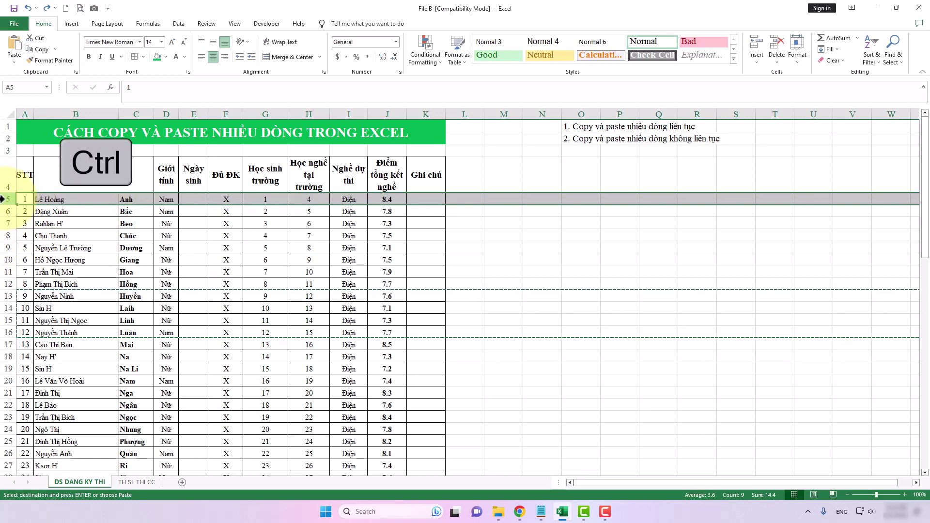
ctrl+click(4, 222)
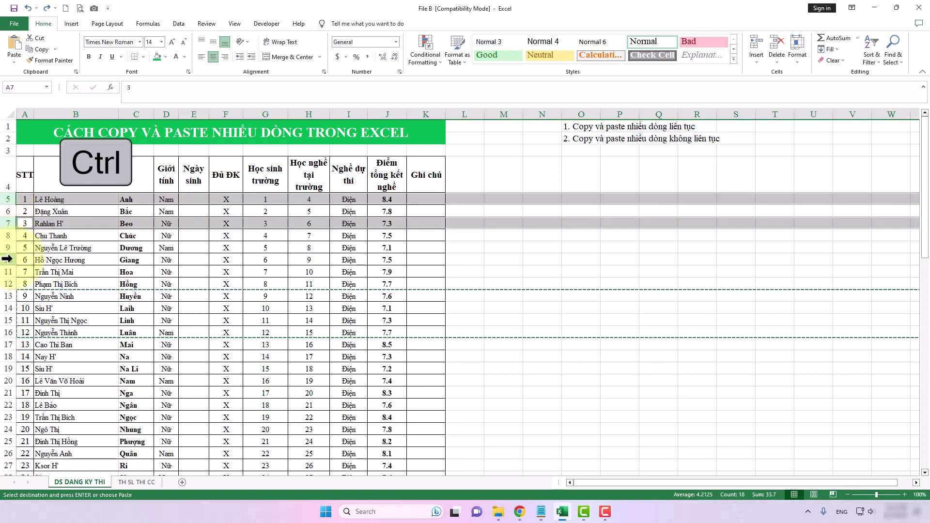
ctrl+click(2, 249)
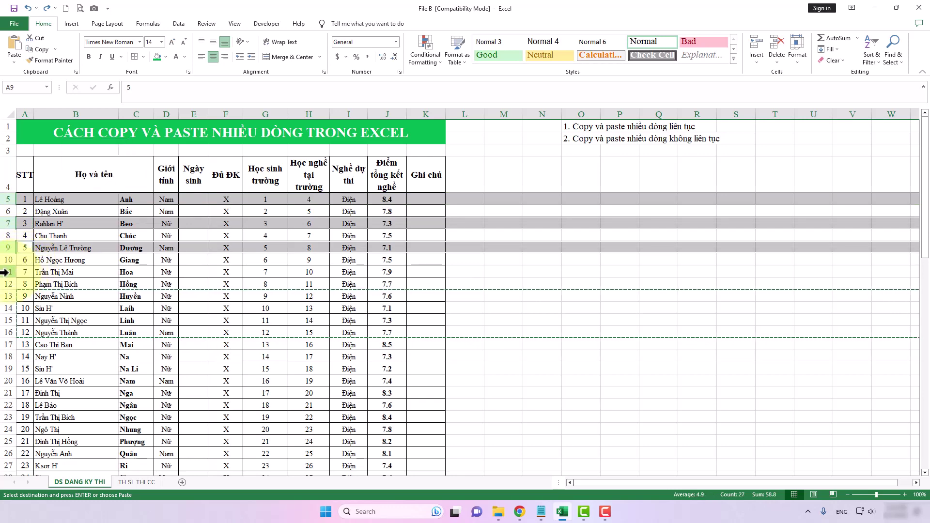
ctrl+click(4, 271)
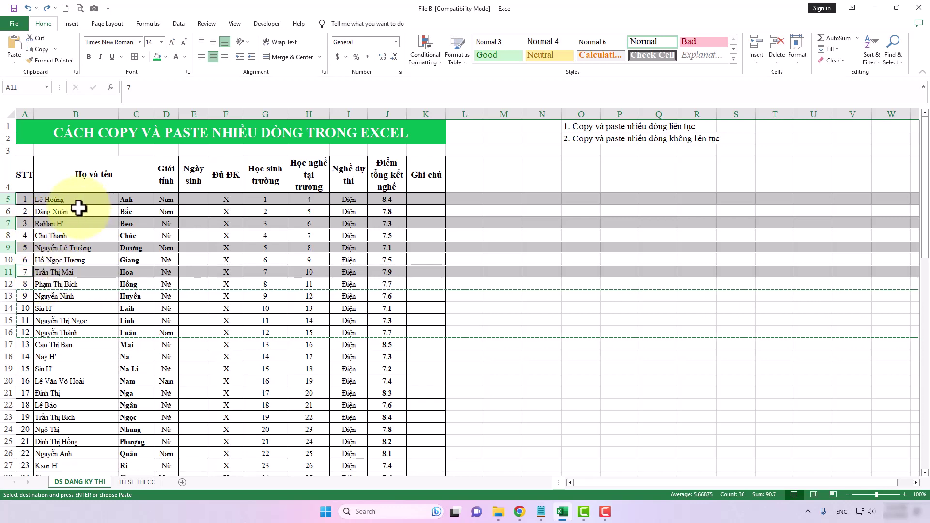
scroll(98, 269, down, 18)
click(23, 297)
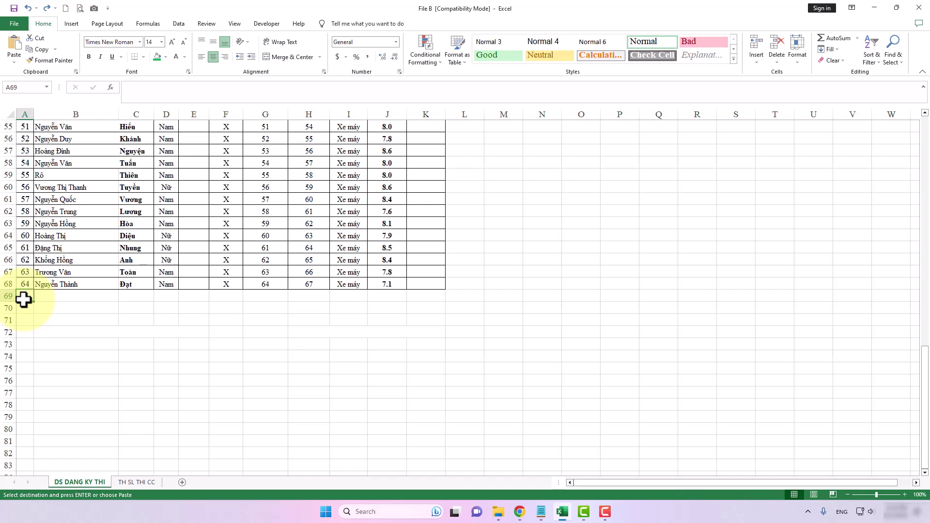
key(ctrl+v)
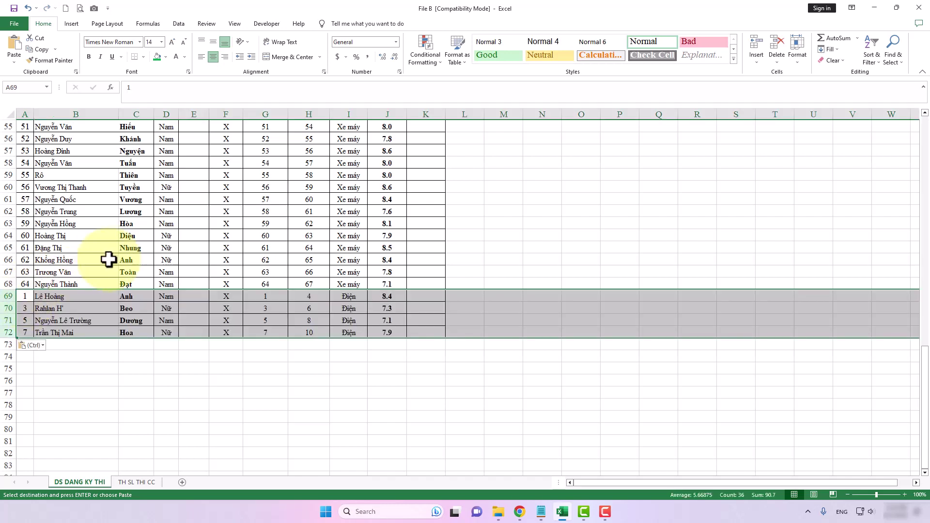
Step: Renumber the STT column consecutively from 1 to 68 by filling the series from cell A5 down to A72
scroll(101, 260, up, 18)
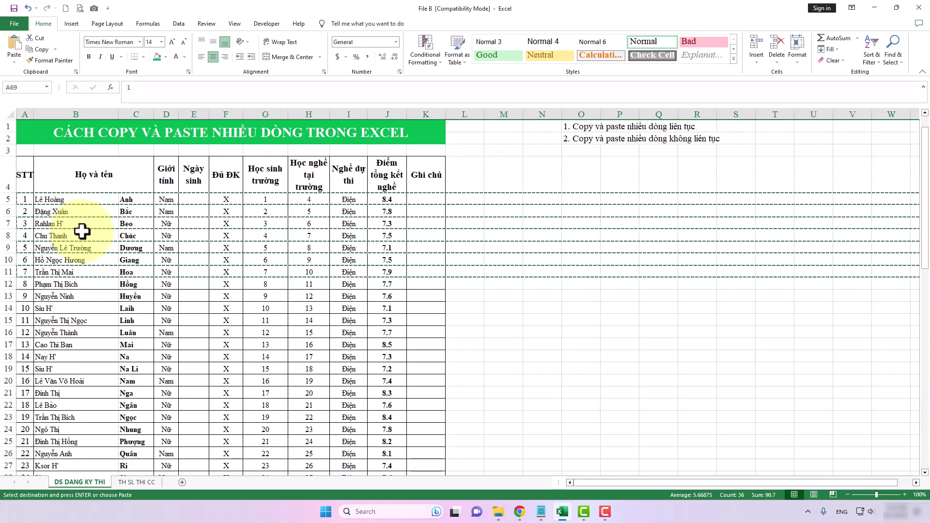
drag(23, 200, 38, 456)
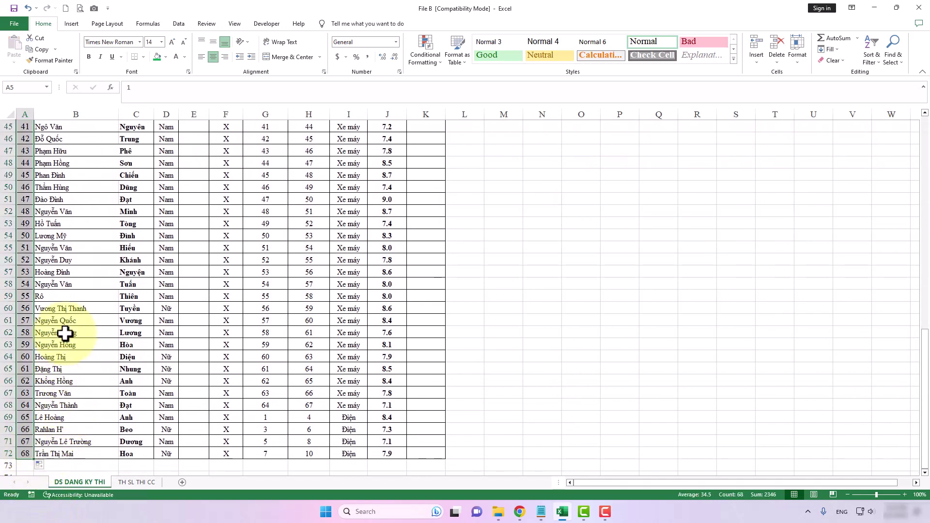
scroll(65, 328, up, 15)
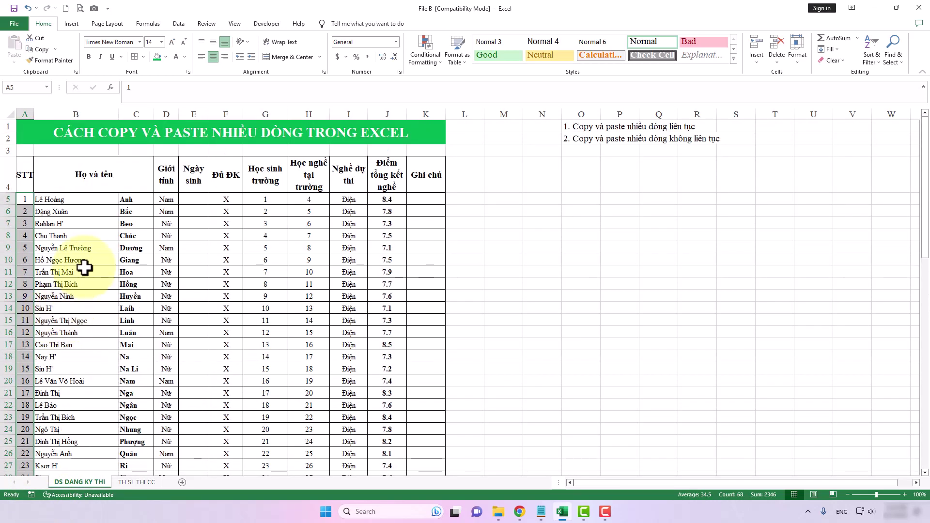
click(85, 248)
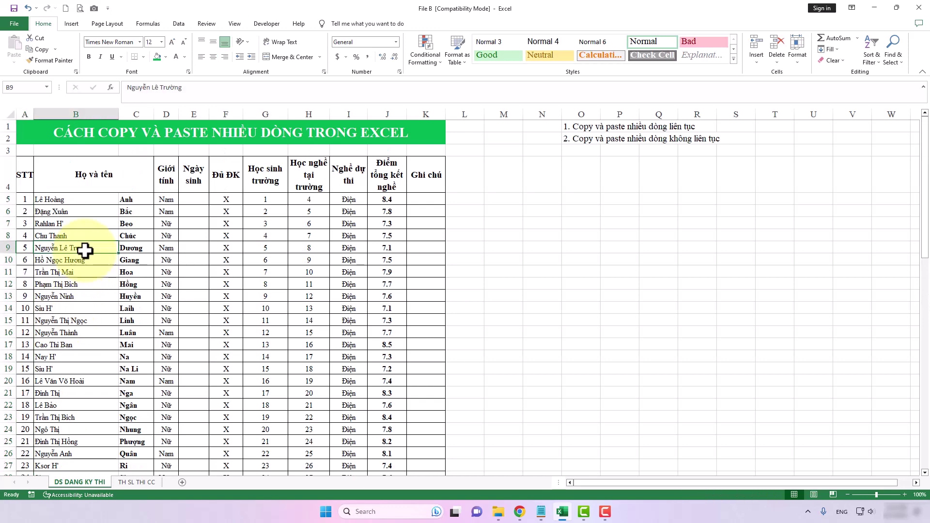
click(100, 223)
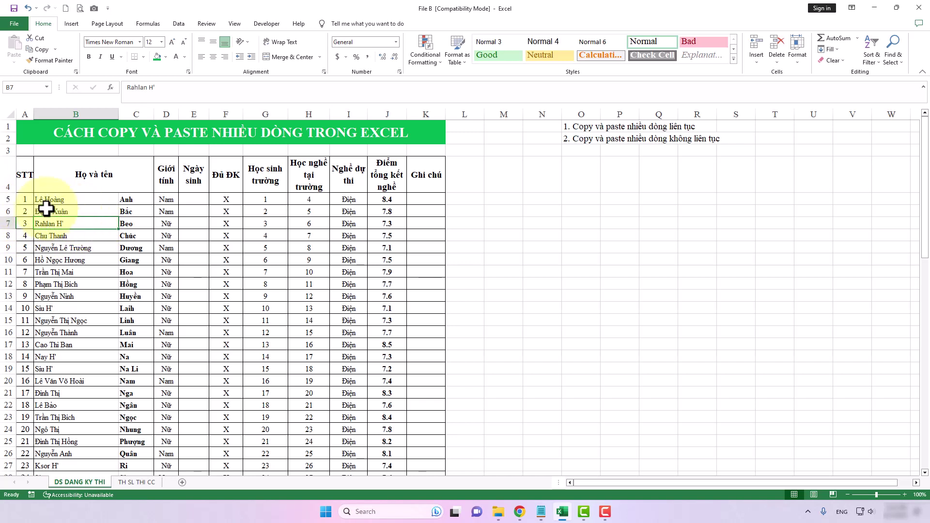
Step: Copy the non-contiguous rows 5, 9 and 14 and paste them below the table at cell A73, then return to the sheet's beginning
click(6, 200)
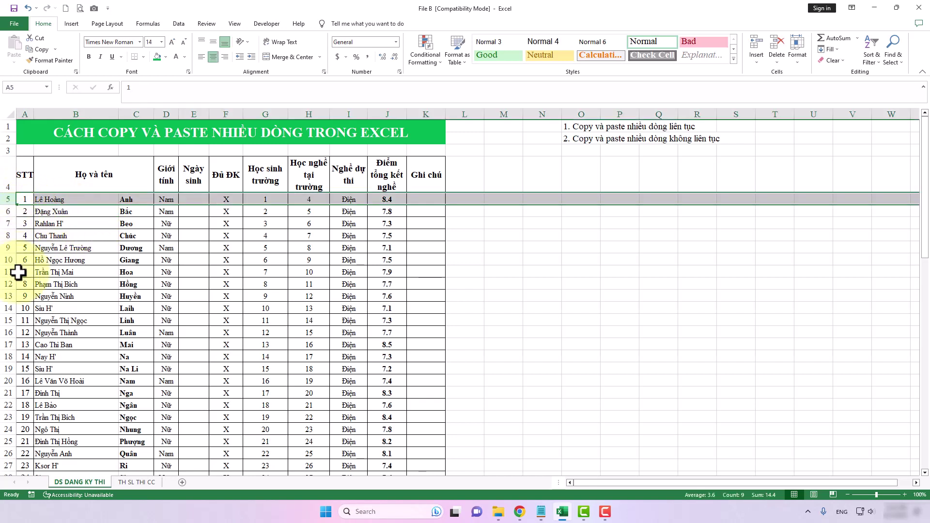
ctrl+click(4, 248)
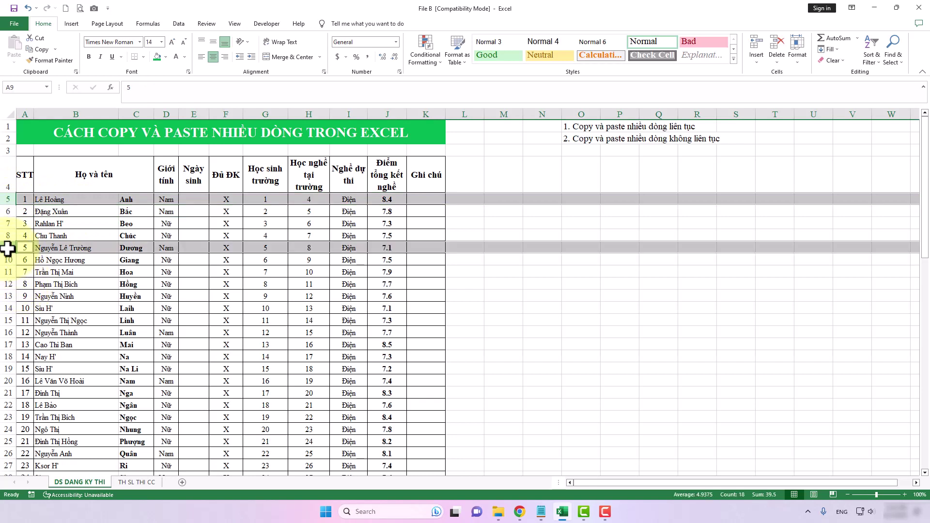
ctrl+click(4, 309)
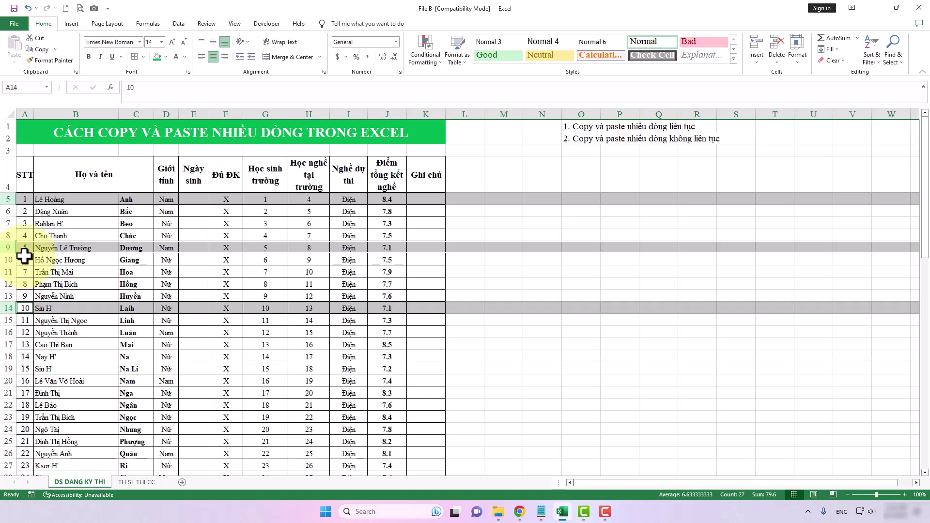
key(ctrl+c)
scroll(25, 253, down, 20)
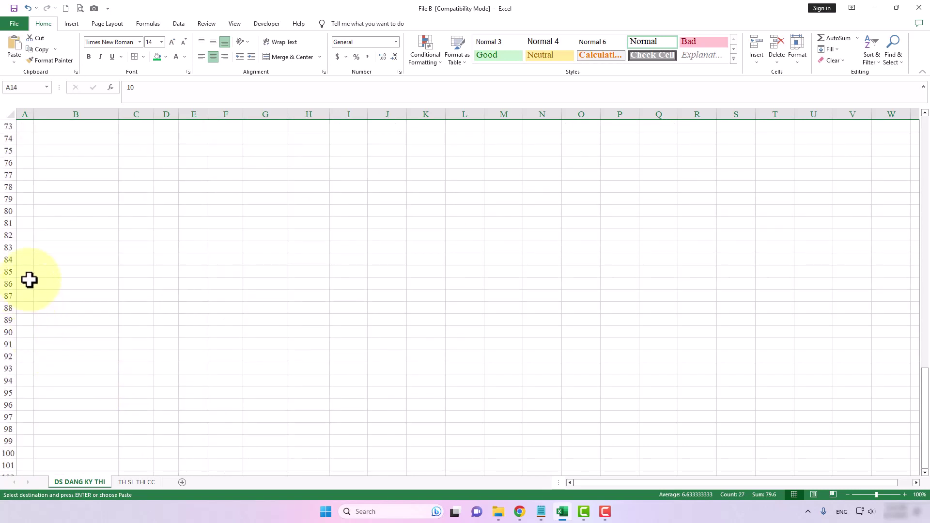
scroll(29, 280, up, 5)
click(25, 345)
key(ctrl+v)
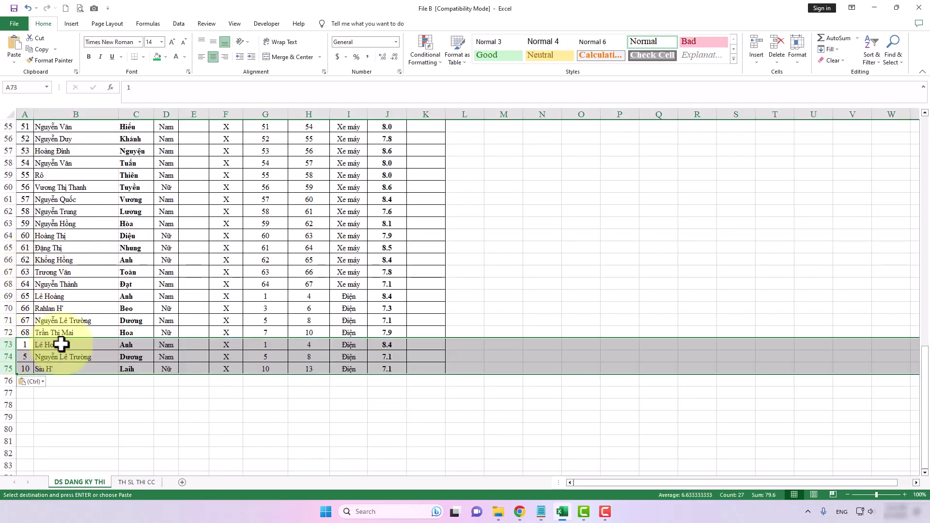
scroll(231, 333, up, 18)
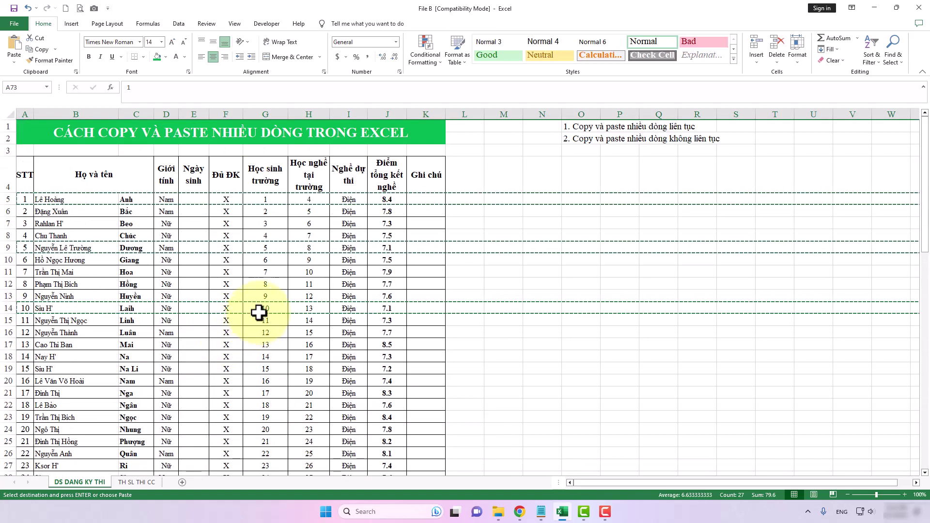
click(583, 211)
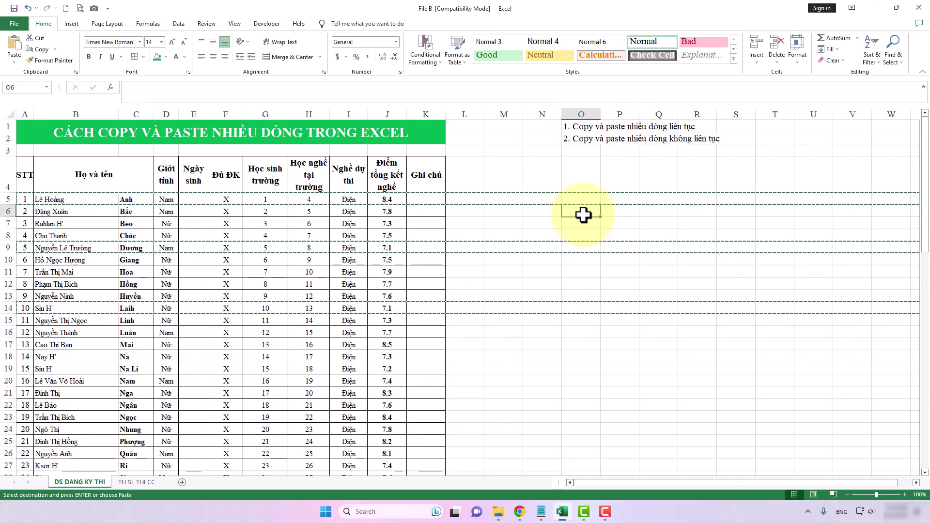